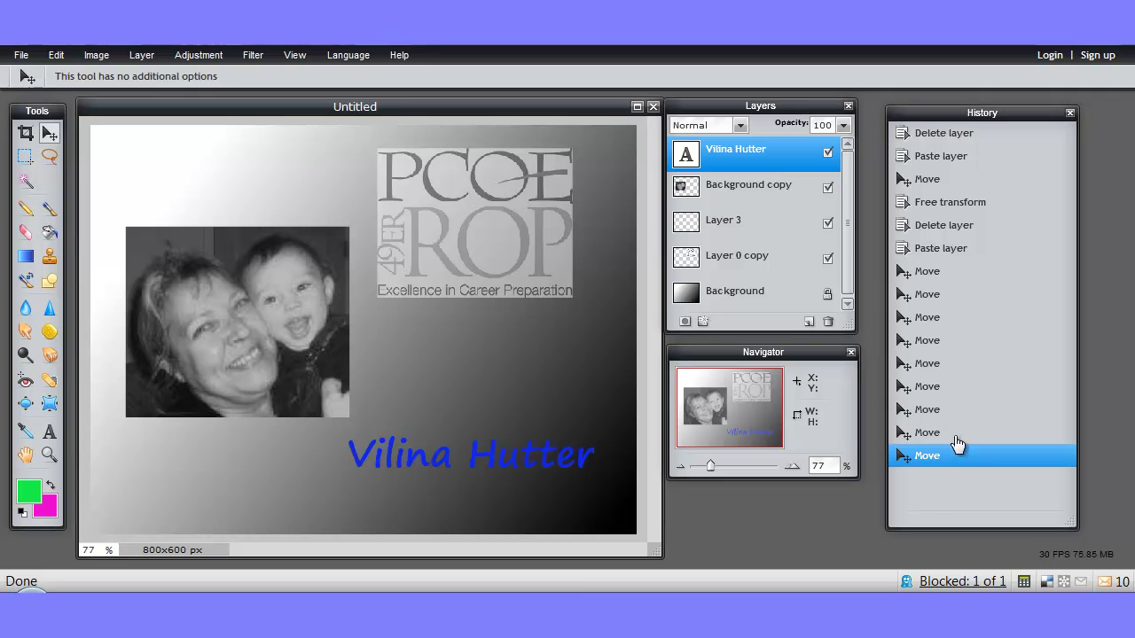
# Step: Step back through earlier History states, including the magenta square, then return to the latest edit
pyautogui.click(925, 320)
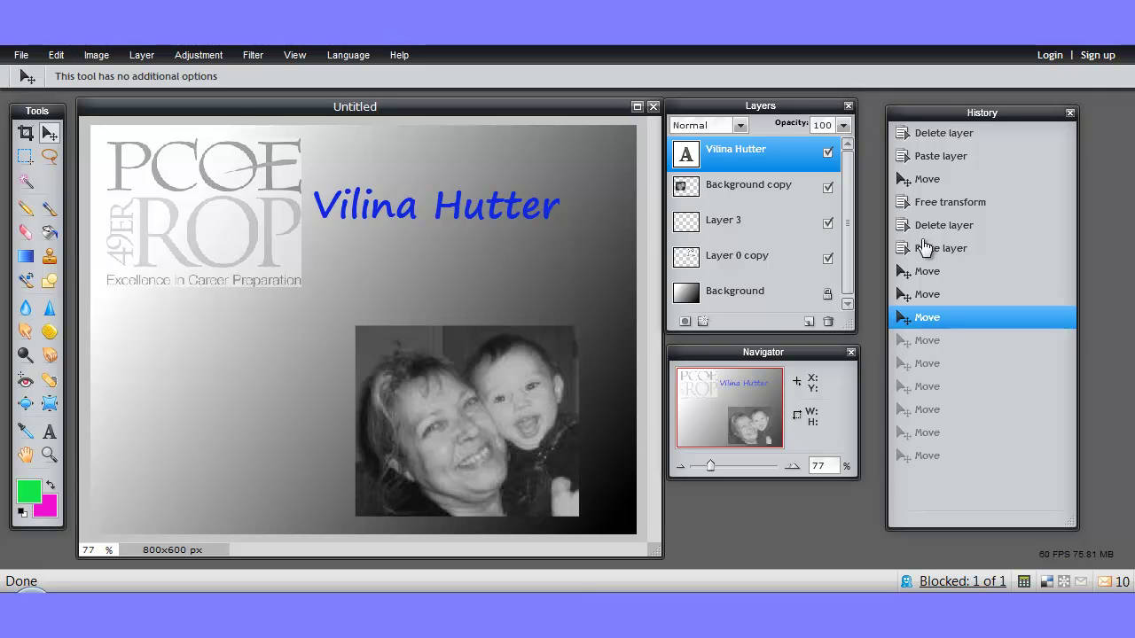
pyautogui.click(926, 204)
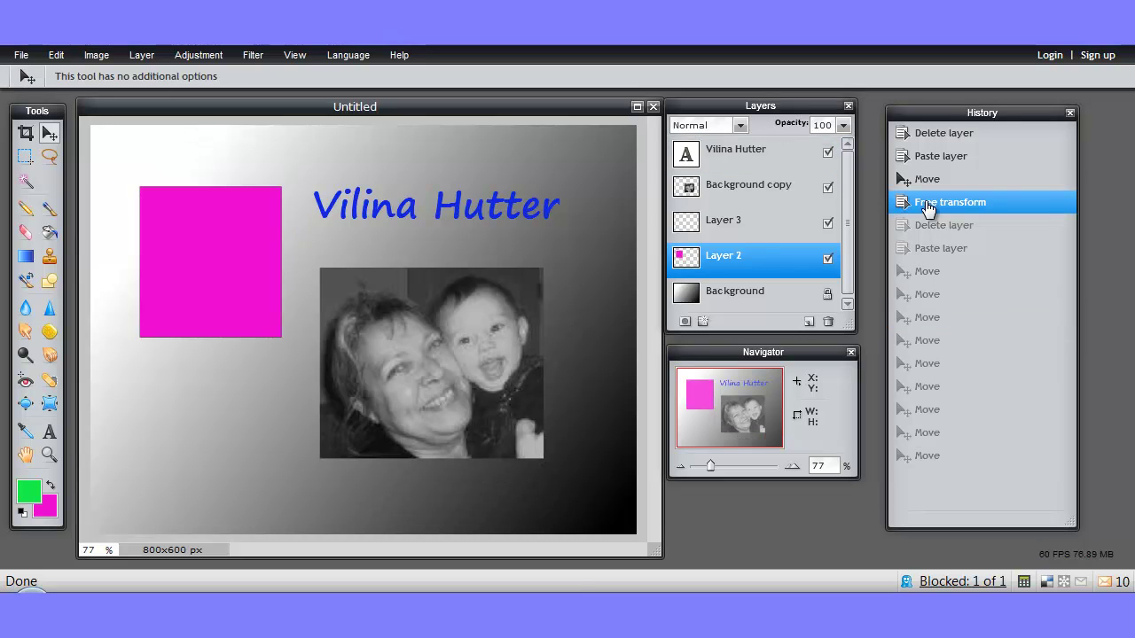
pyautogui.click(927, 458)
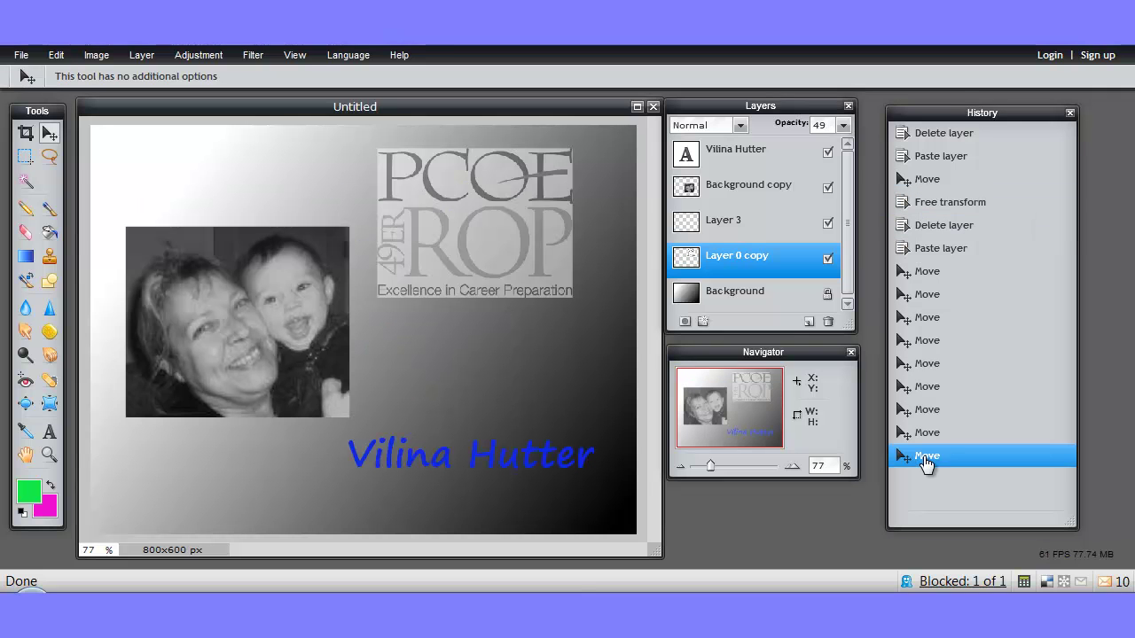
pyautogui.click(923, 390)
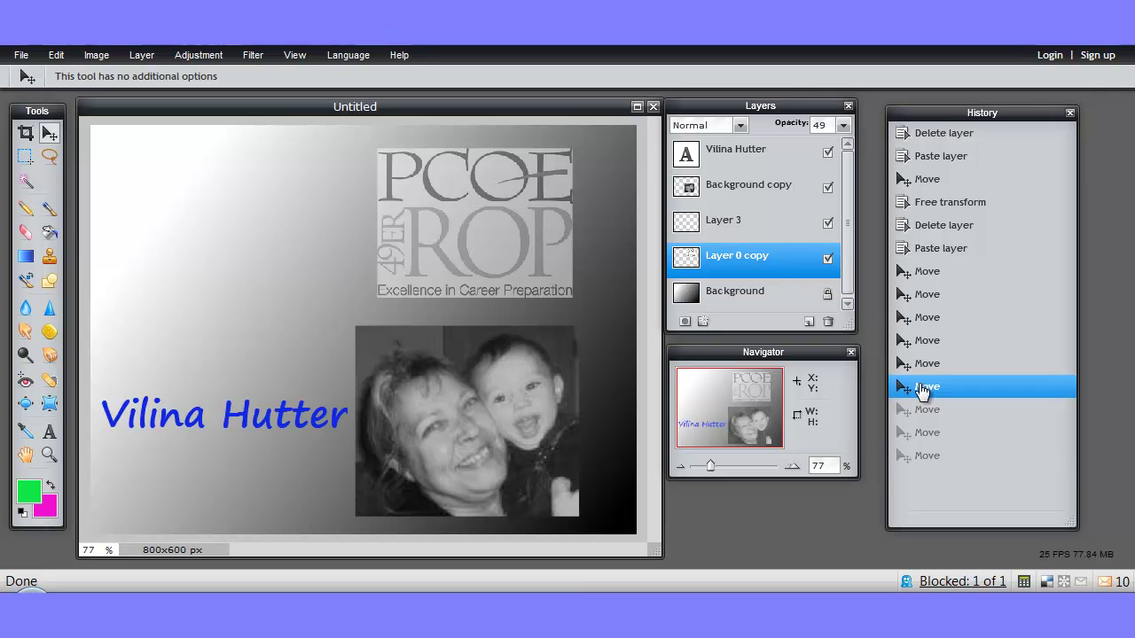
pyautogui.click(927, 273)
pyautogui.click(925, 456)
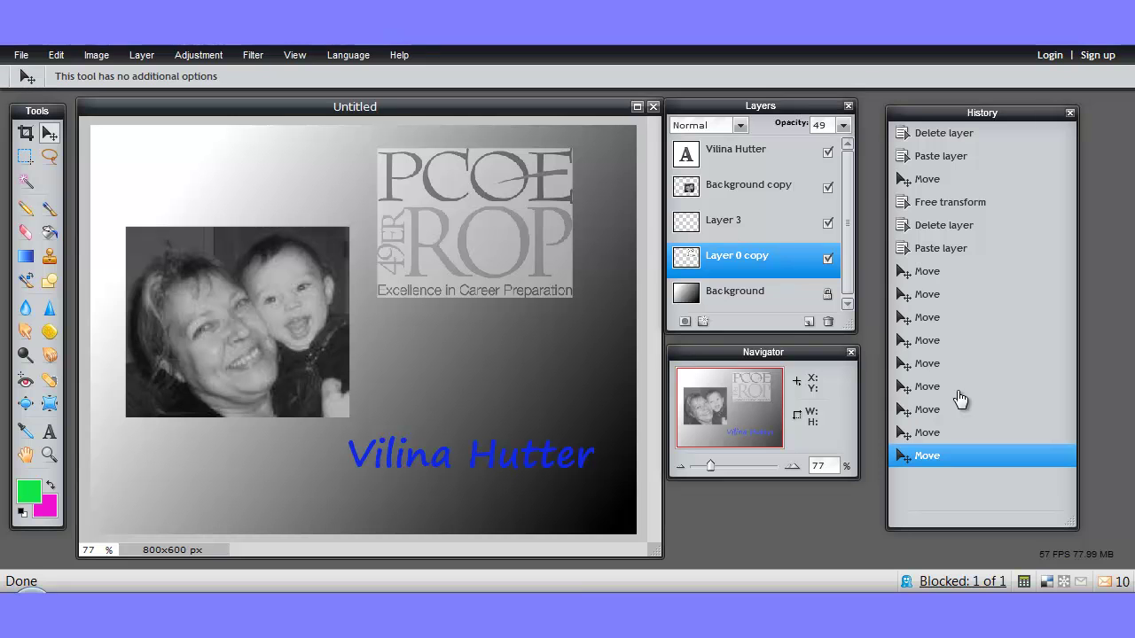
# Step: Save the composite to the Desktop as the JPEG 'Demonstrate history.jpg'
pyautogui.click(23, 57)
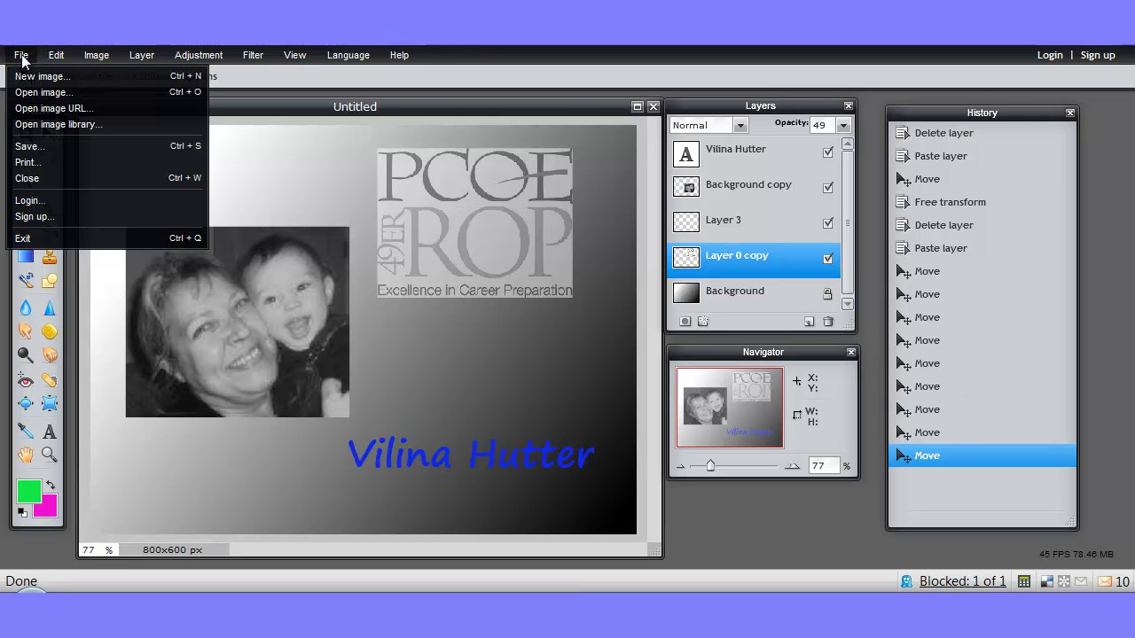
pyautogui.click(33, 149)
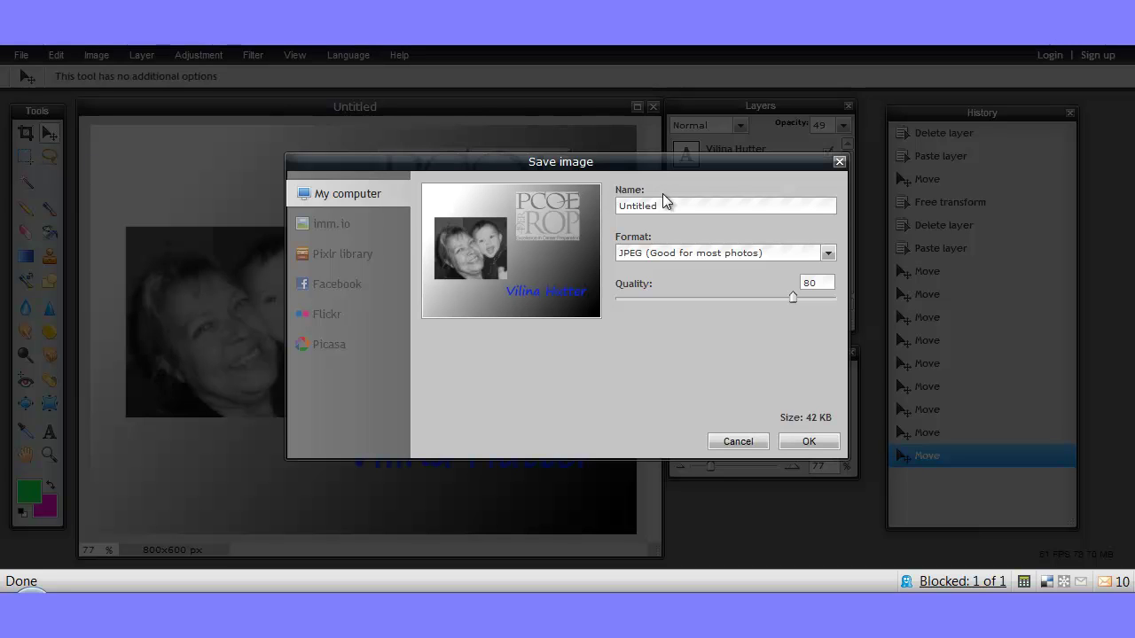
pyautogui.moveTo(668, 206); pyautogui.dragTo(597, 206)
pyautogui.write('Demonstrate history')
pyautogui.click(802, 446)
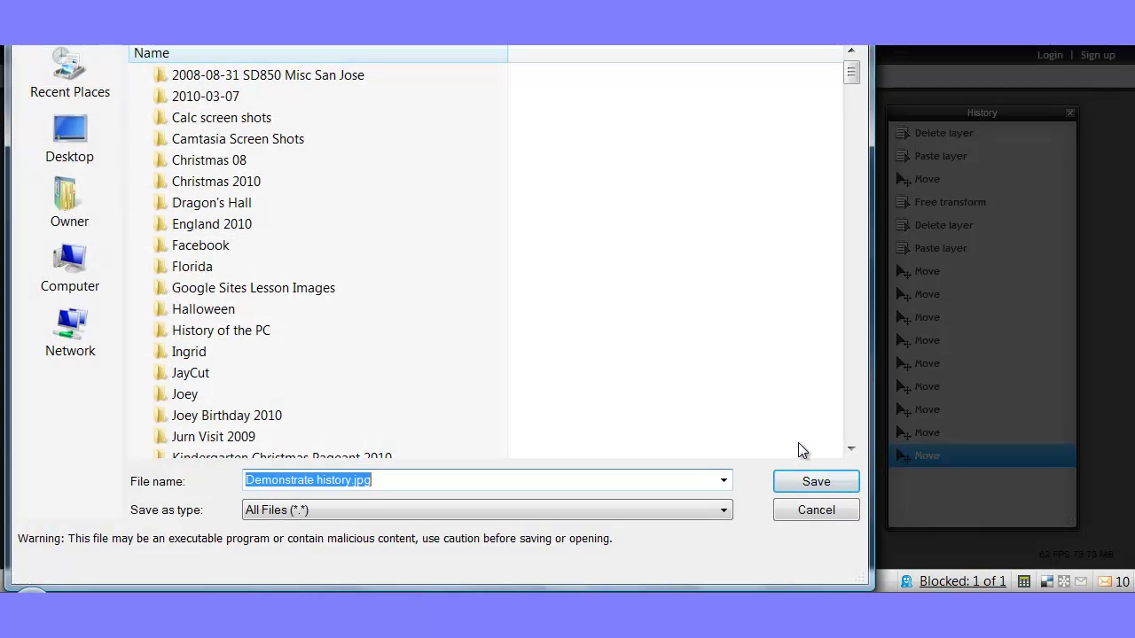
pyautogui.click(69, 138)
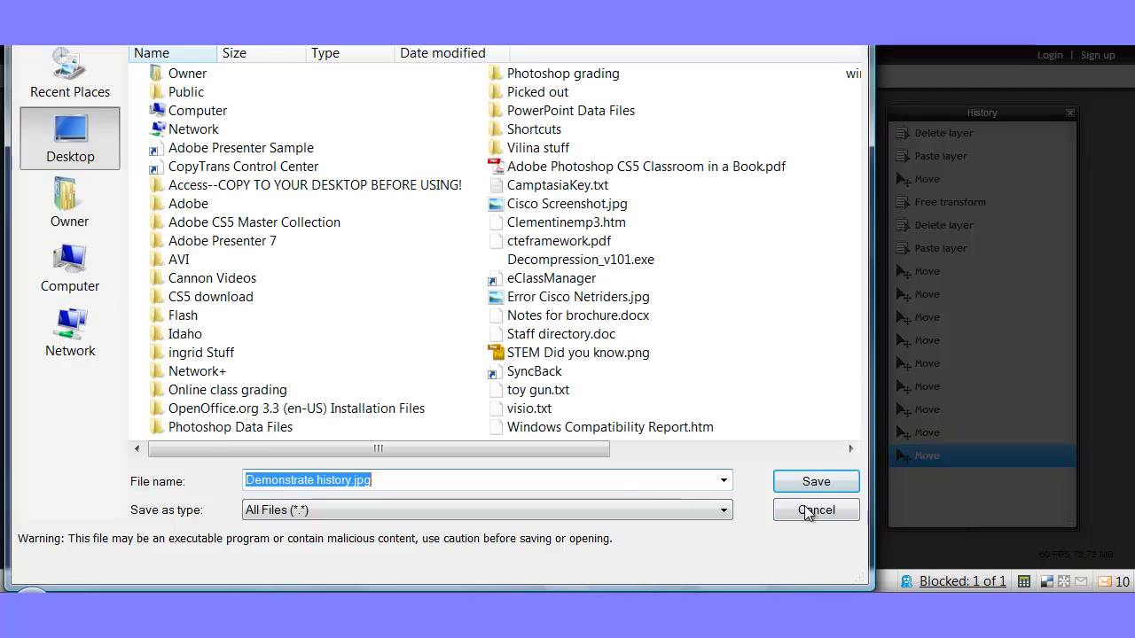
pyautogui.click(833, 479)
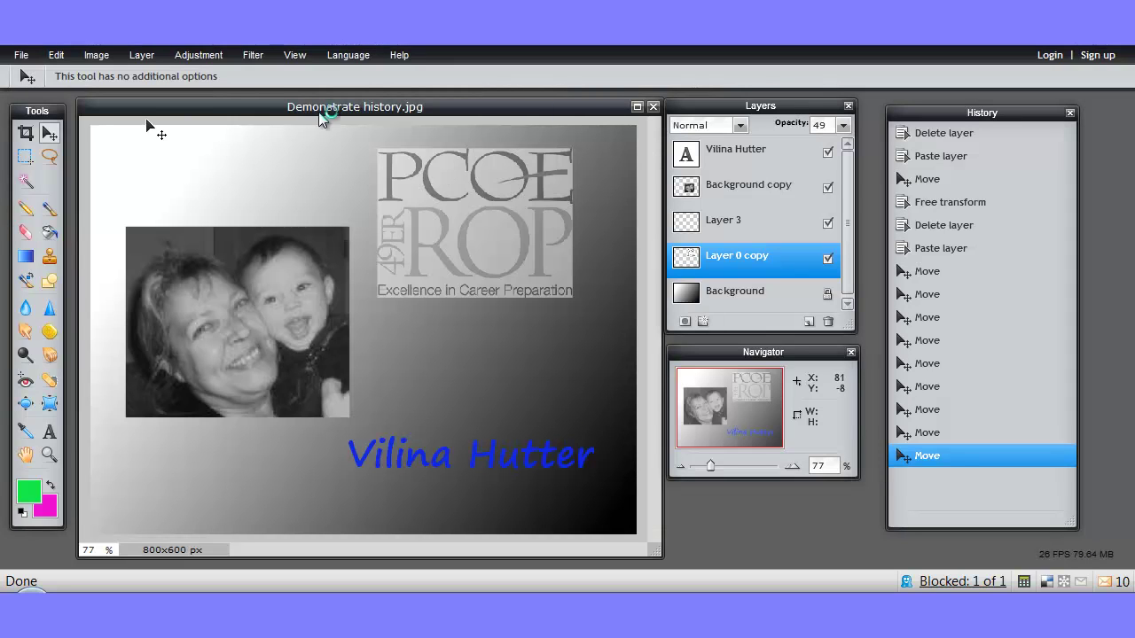
# Step: Close the layered document without saving, then open Demonstrate history.jpg from the Desktop
pyautogui.click(653, 106)
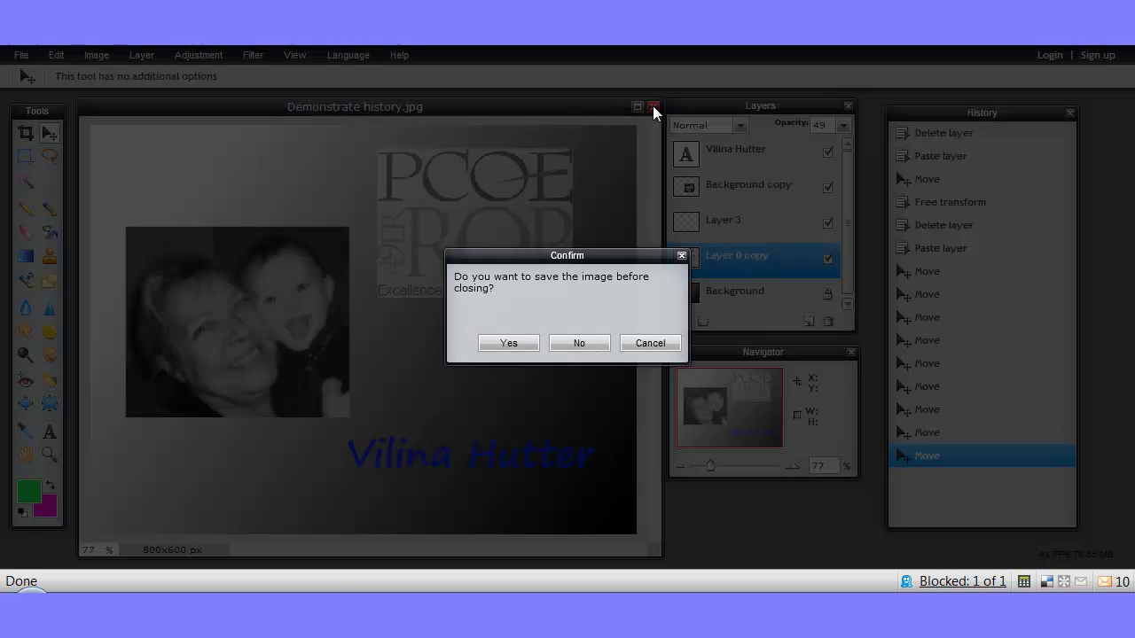
pyautogui.click(580, 341)
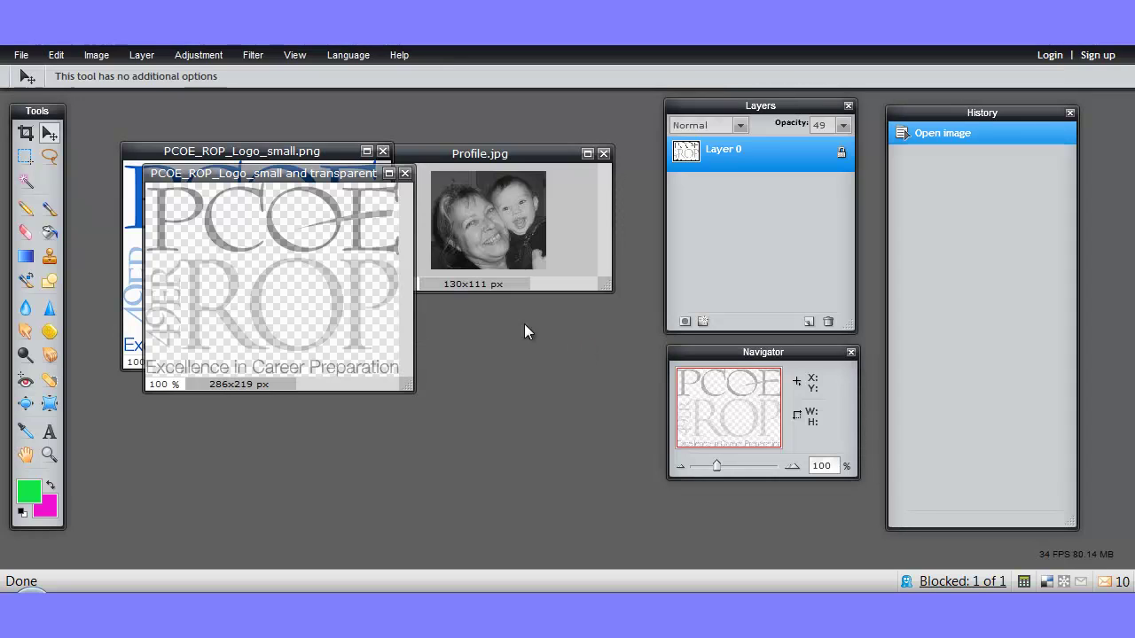
pyautogui.click(21, 55)
pyautogui.click(33, 98)
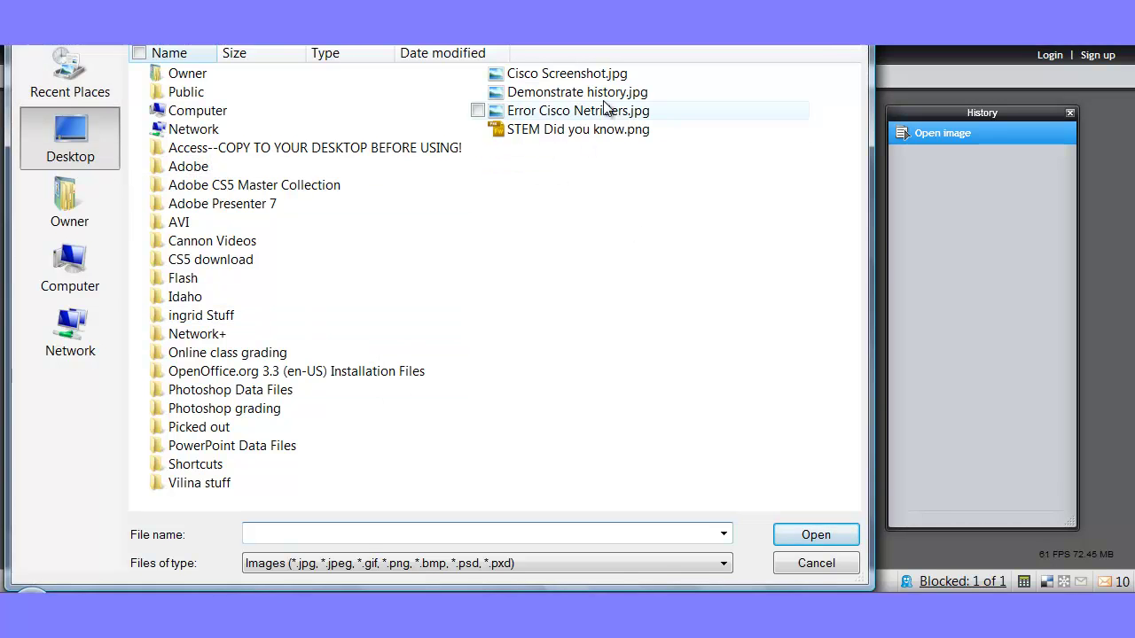
pyautogui.click(501, 93)
pyautogui.click(811, 533)
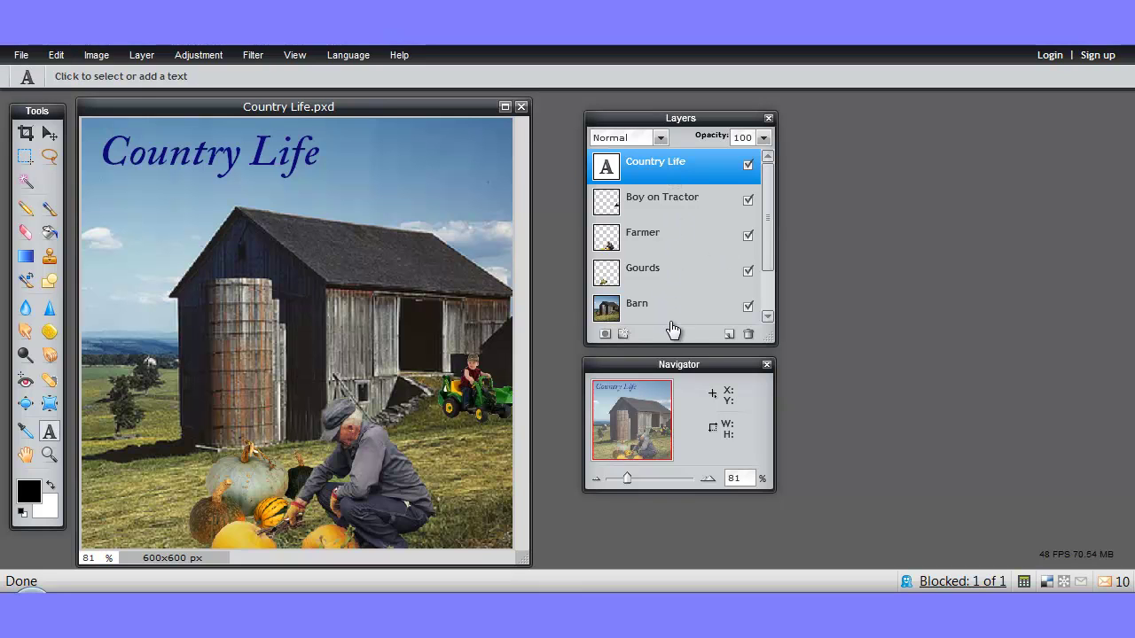
# Step: Make the Layers panel taller to reveal the white background, then select the background and Barn layers
pyautogui.moveTo(769, 267)
pyautogui.mouseDown()
pyautogui.moveTo(771, 308)
pyautogui.moveTo(770, 279)
pyautogui.mouseUp()
pyautogui.moveTo(702, 365); pyautogui.dragTo(700, 437)
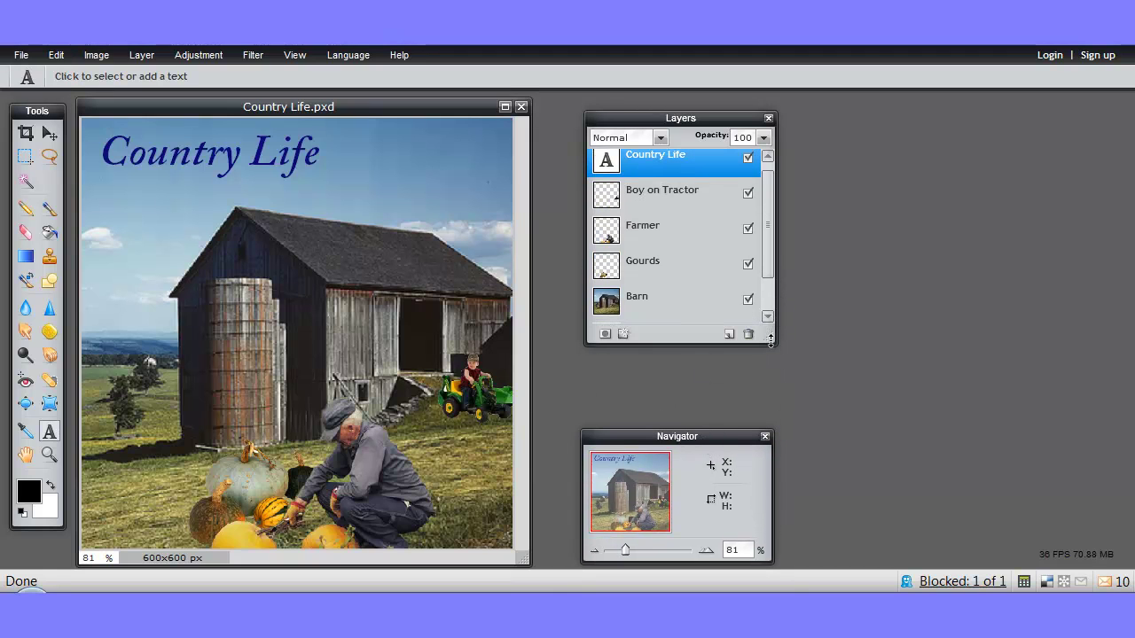
pyautogui.moveTo(770, 342); pyautogui.dragTo(770, 402)
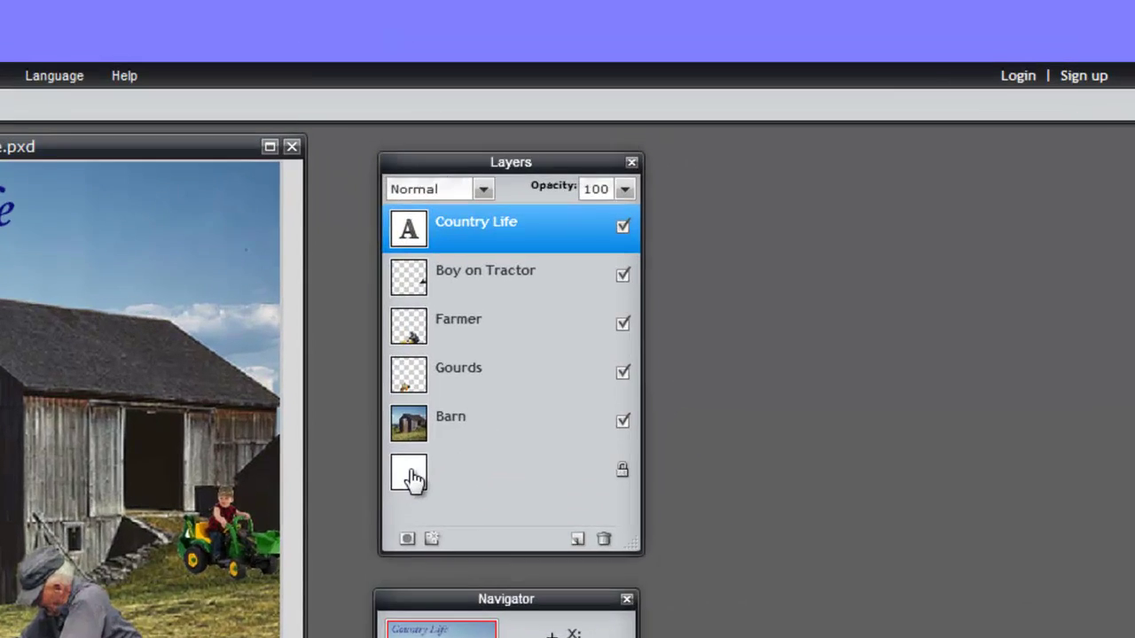
pyautogui.click(608, 346)
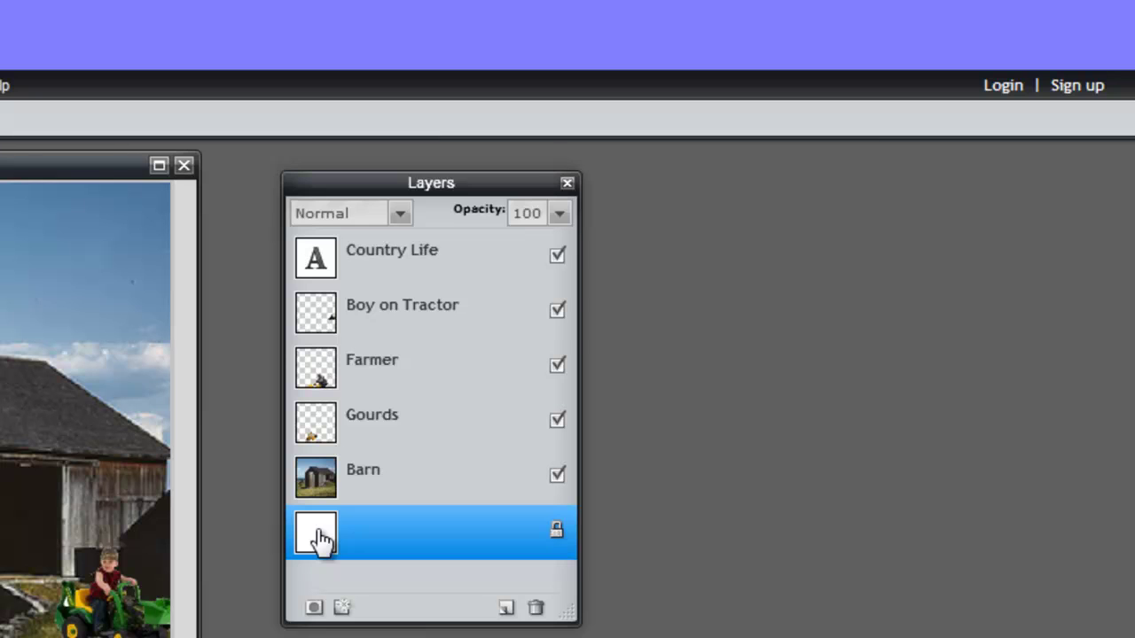
pyautogui.click(383, 478)
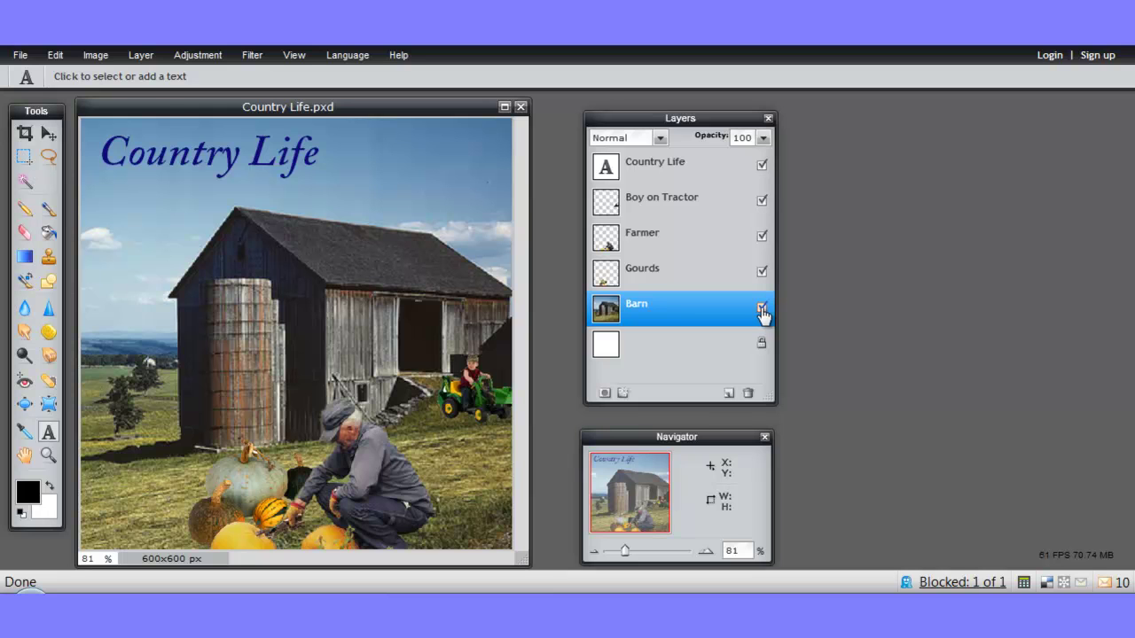
# Step: Toggle the Barn, Farmer and Boy on Tractor layers off and on, then hide Barn
pyautogui.click(762, 310)
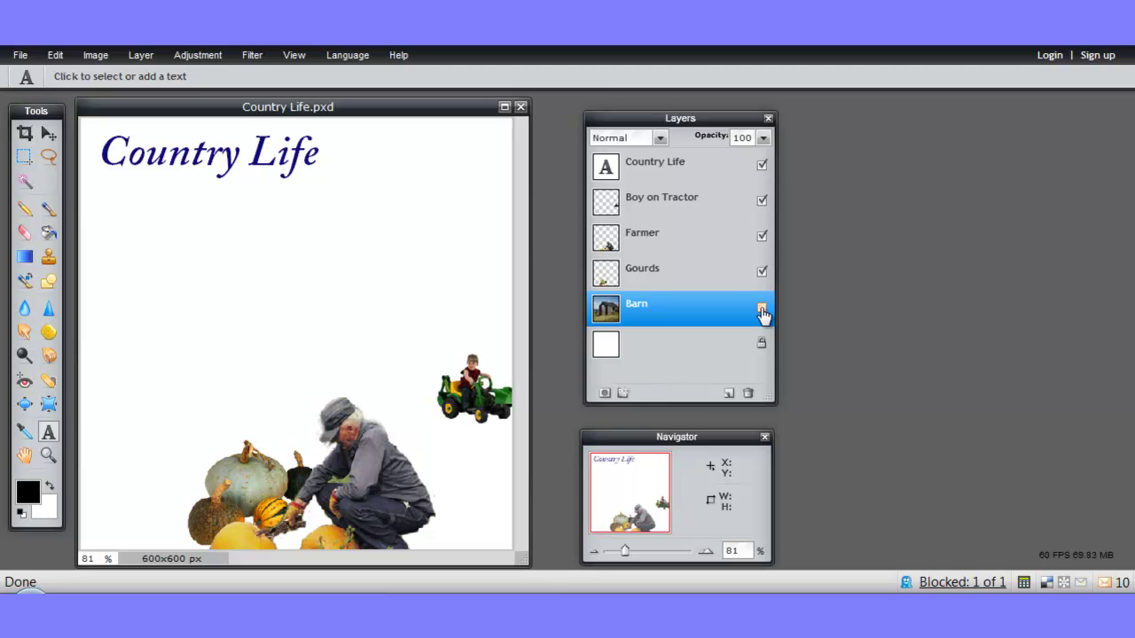
pyautogui.click(761, 310)
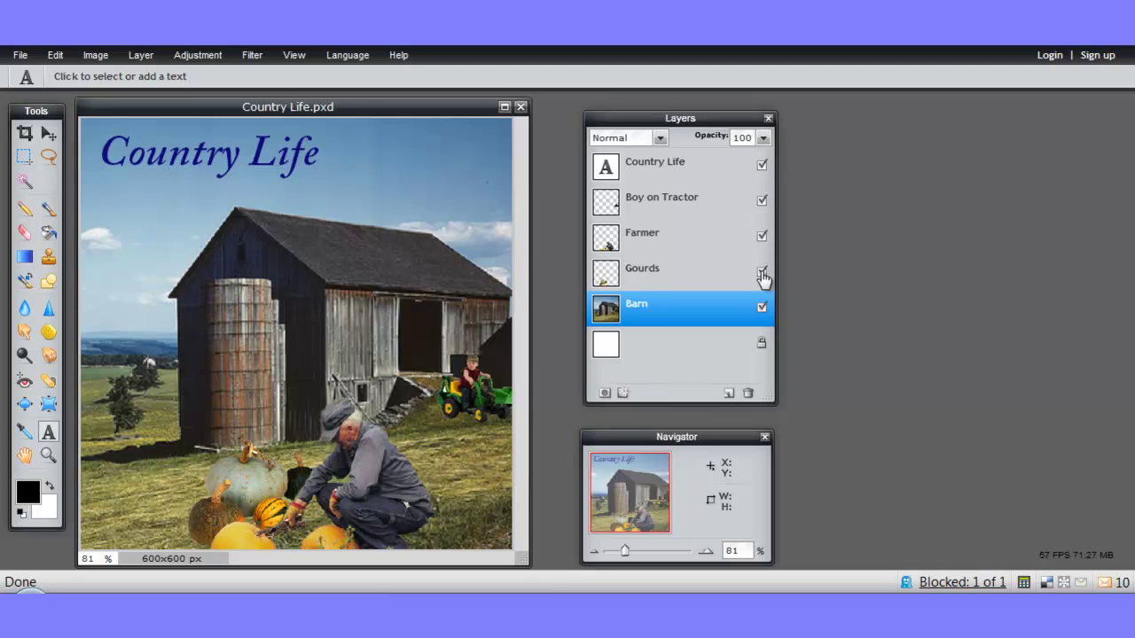
pyautogui.click(761, 238)
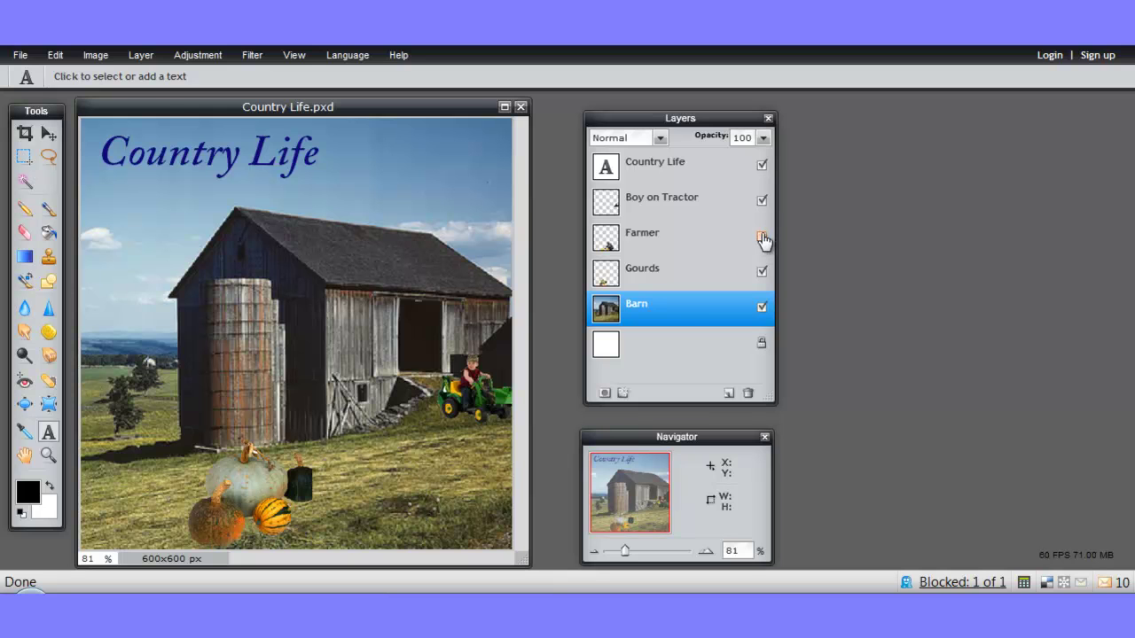
pyautogui.click(762, 237)
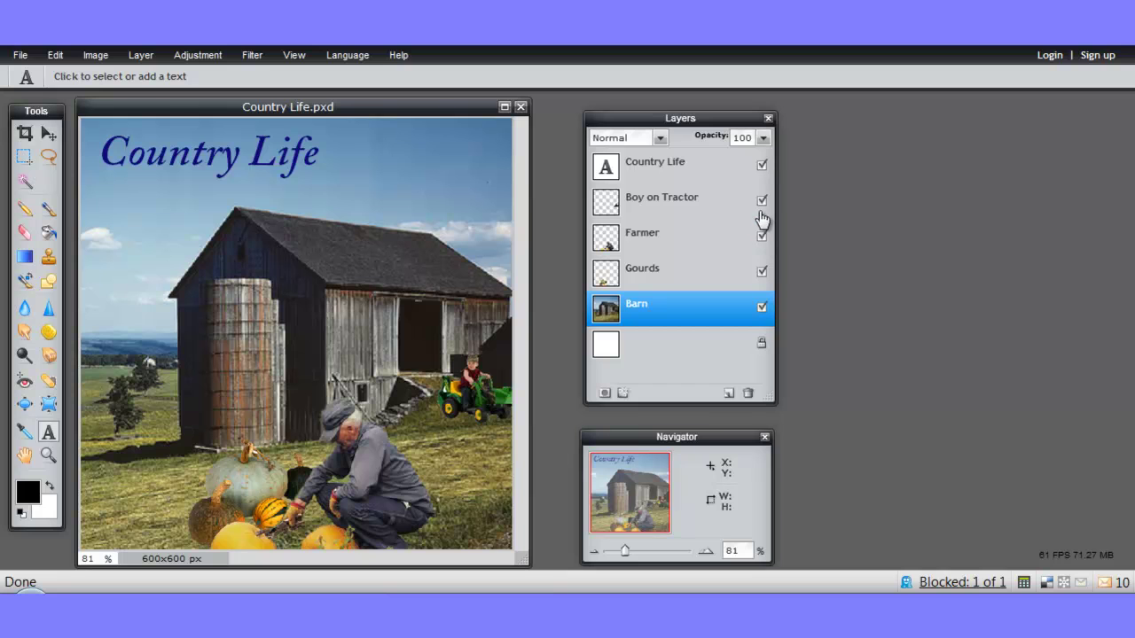
pyautogui.click(762, 202)
pyautogui.click(762, 202)
pyautogui.click(761, 310)
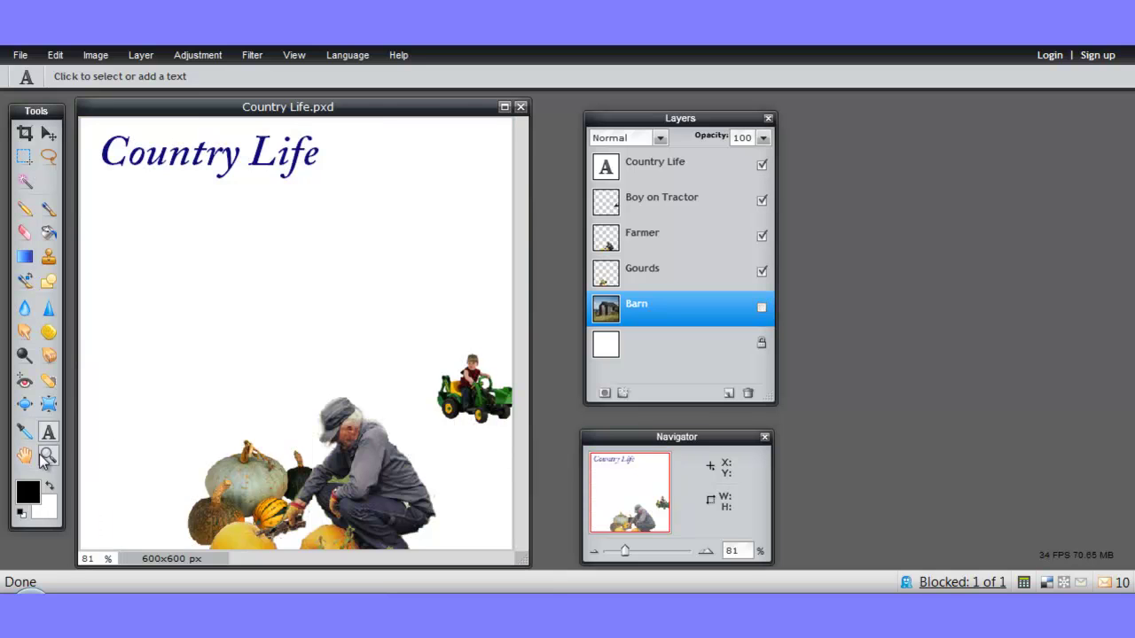
# Step: Zoom in on the boy on the tractor, zoom back out, and show the Barn layer again
pyautogui.click(47, 456)
pyautogui.click(459, 404)
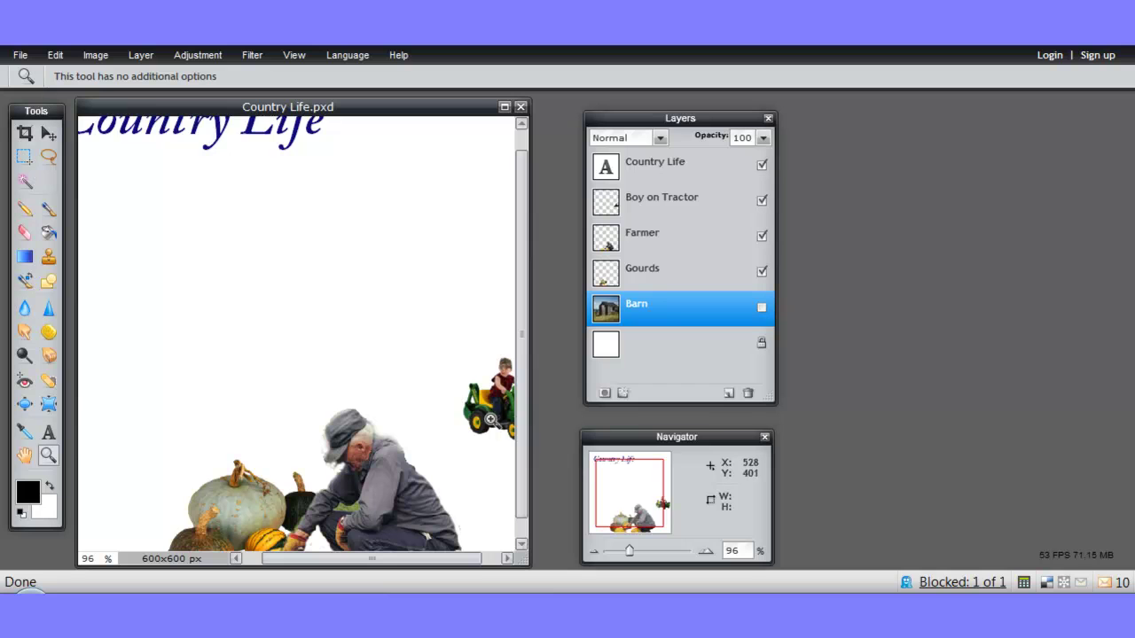
pyautogui.click(506, 558)
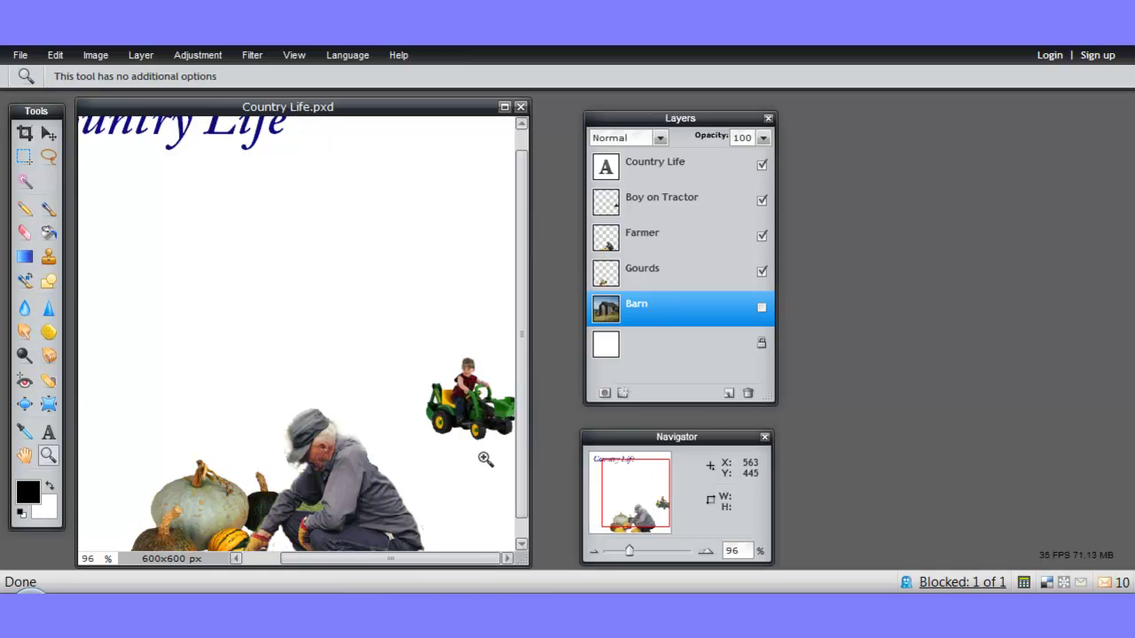
pyautogui.click(479, 400)
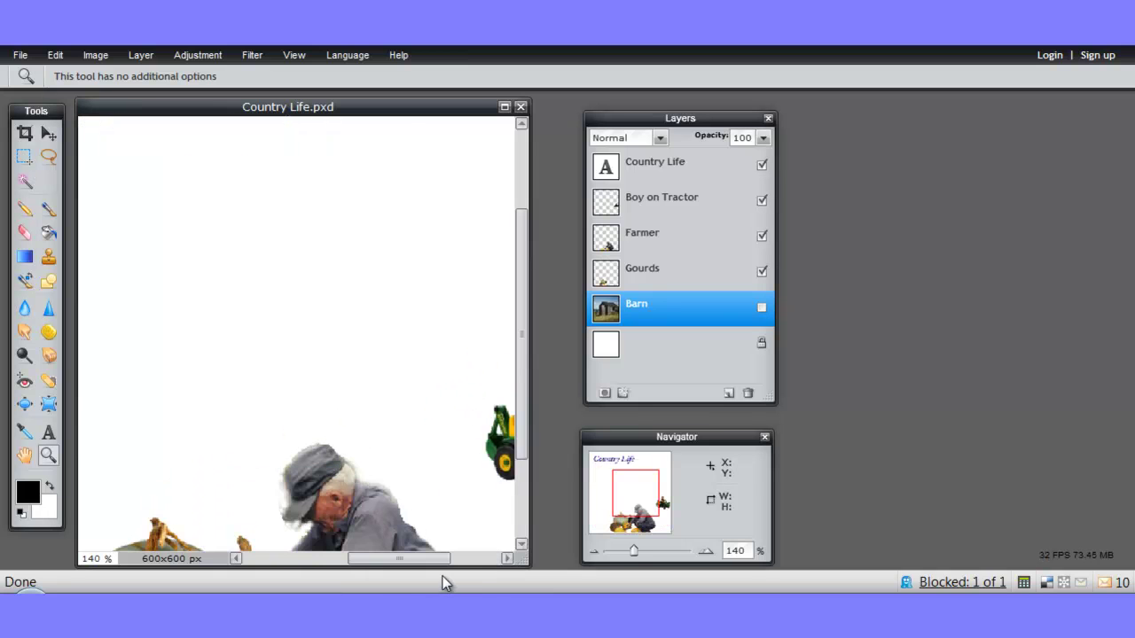
pyautogui.moveTo(440, 559); pyautogui.dragTo(492, 559)
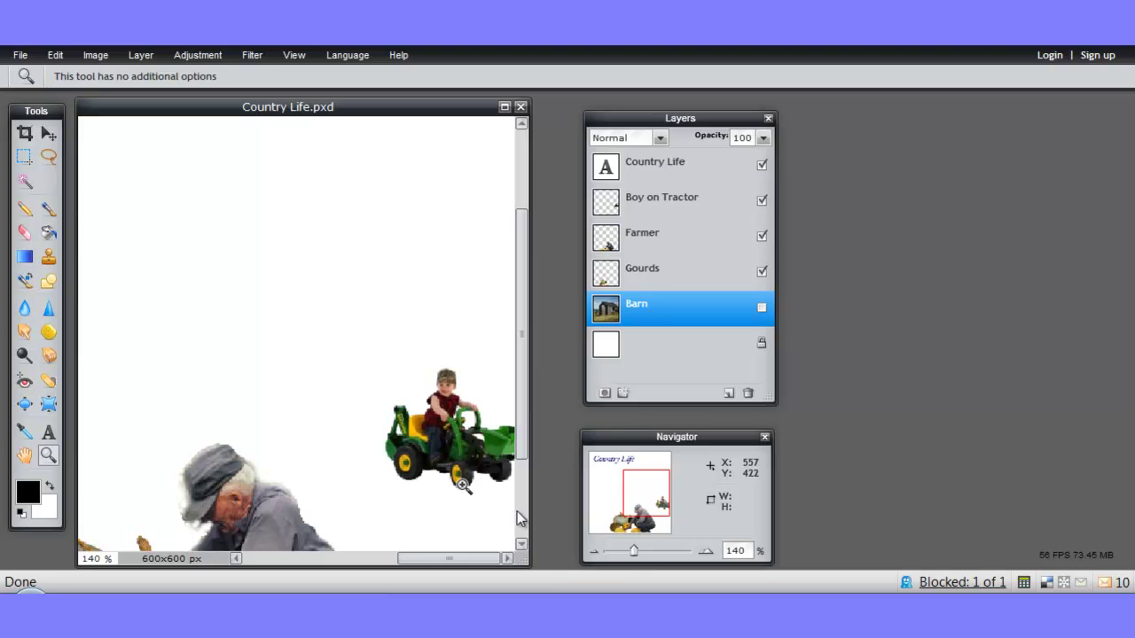
pyautogui.moveTo(634, 554); pyautogui.dragTo(612, 551)
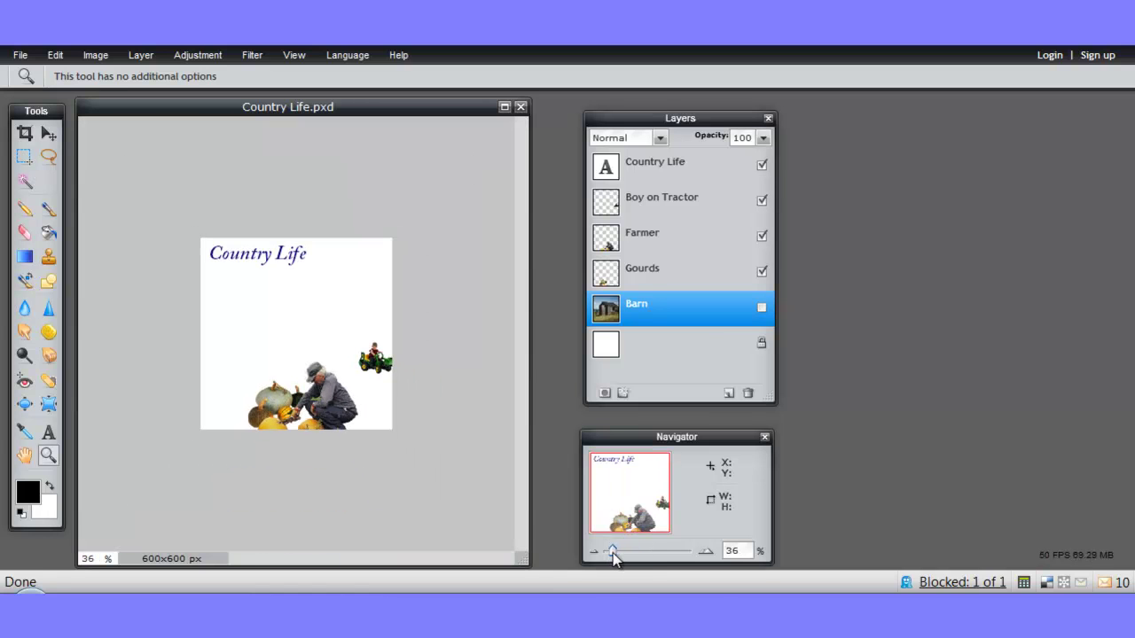
pyautogui.click(761, 307)
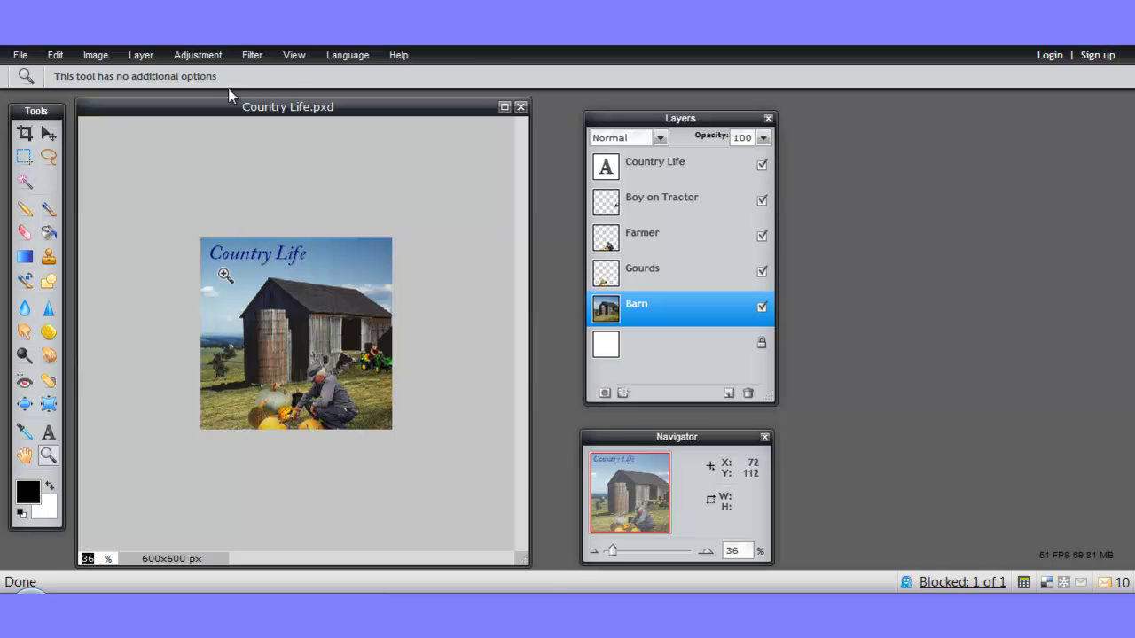
# Step: Fit the image with View > Show all, add and delete Layer 6, then select Gourds
pyautogui.click(294, 55)
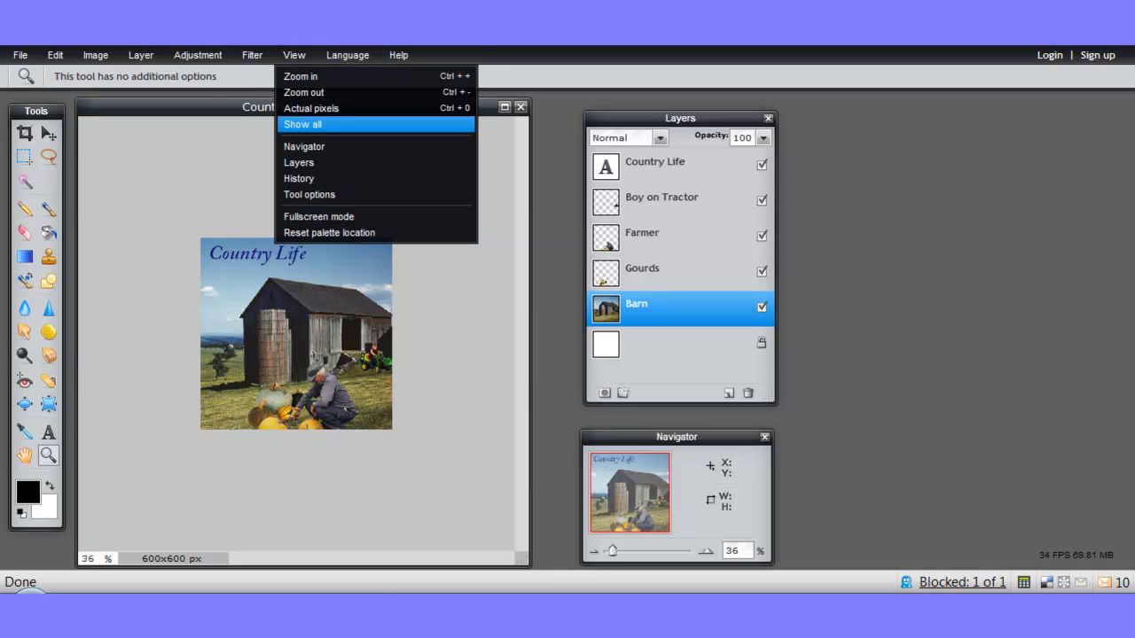
pyautogui.click(306, 125)
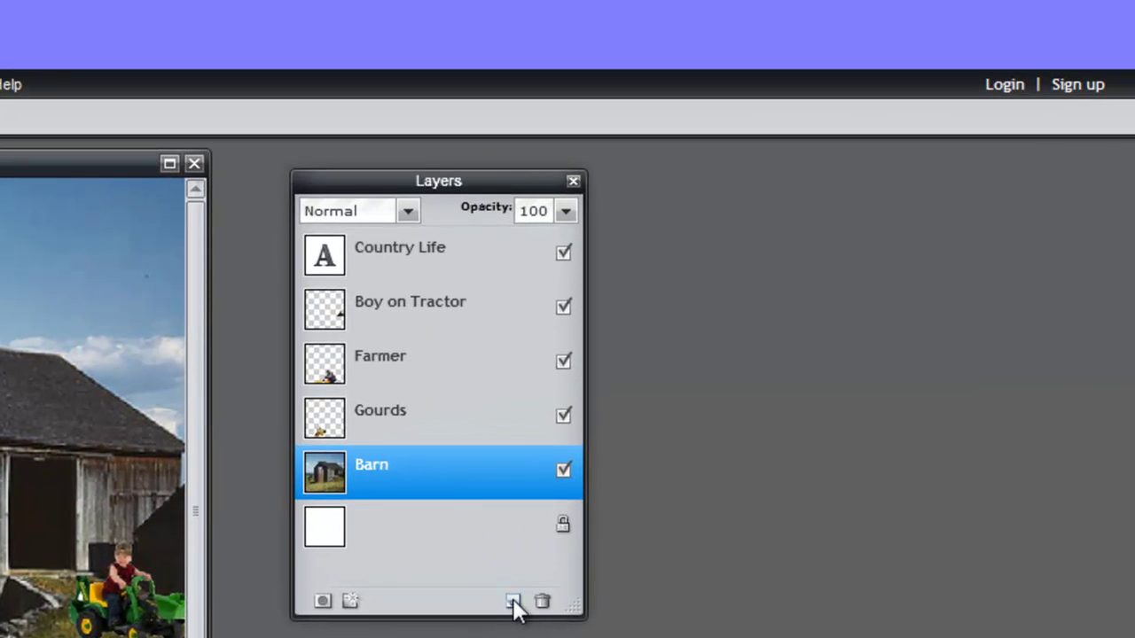
pyautogui.click(513, 602)
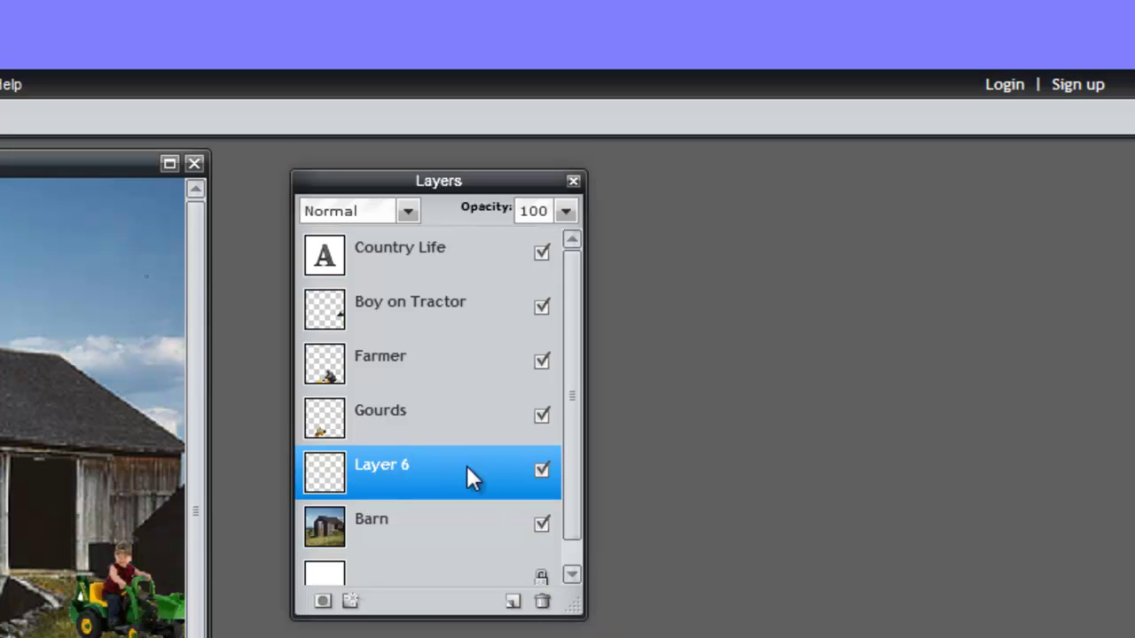
pyautogui.click(542, 601)
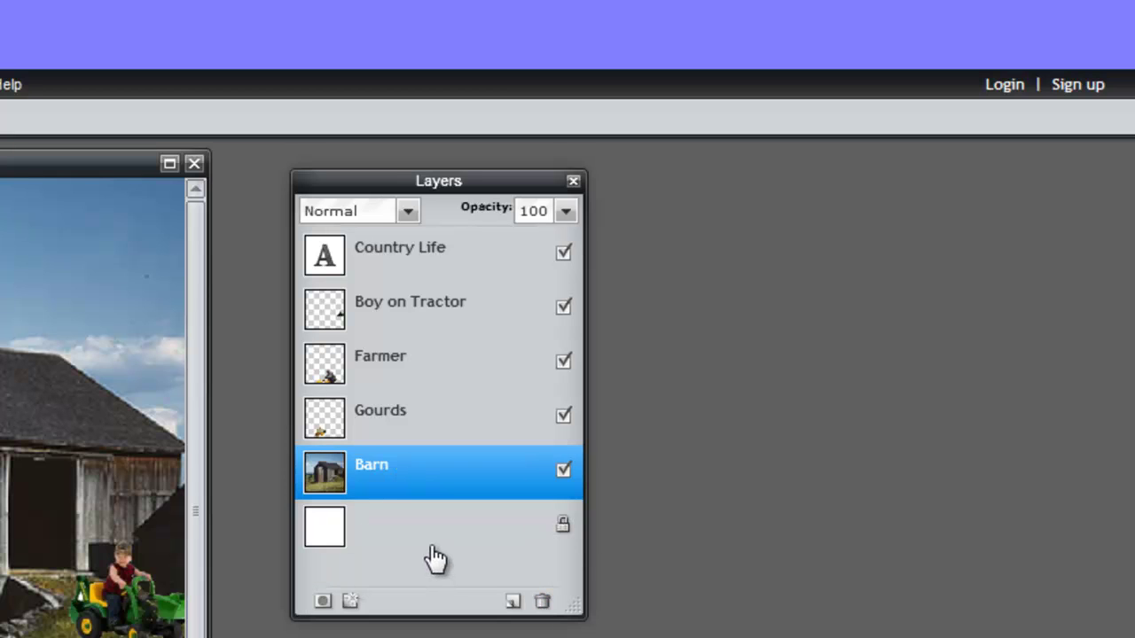
pyautogui.click(323, 423)
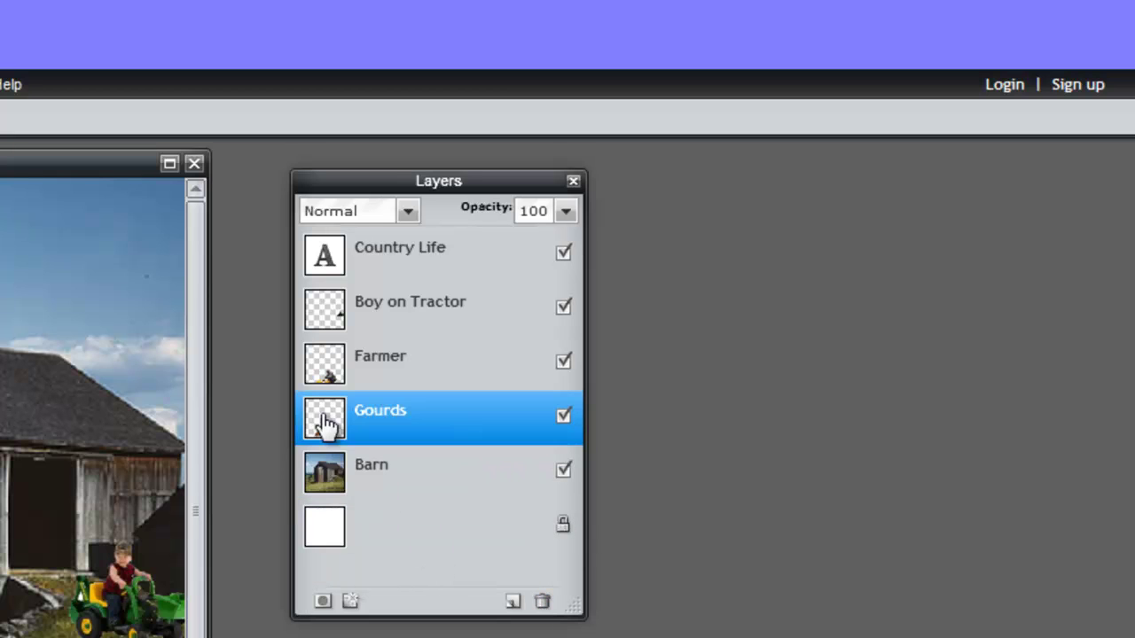
# Step: Give the Country Life layer a drop shadow: colour 91f5f0, opacity 25, distance 4, angle -8
pyautogui.click(329, 259)
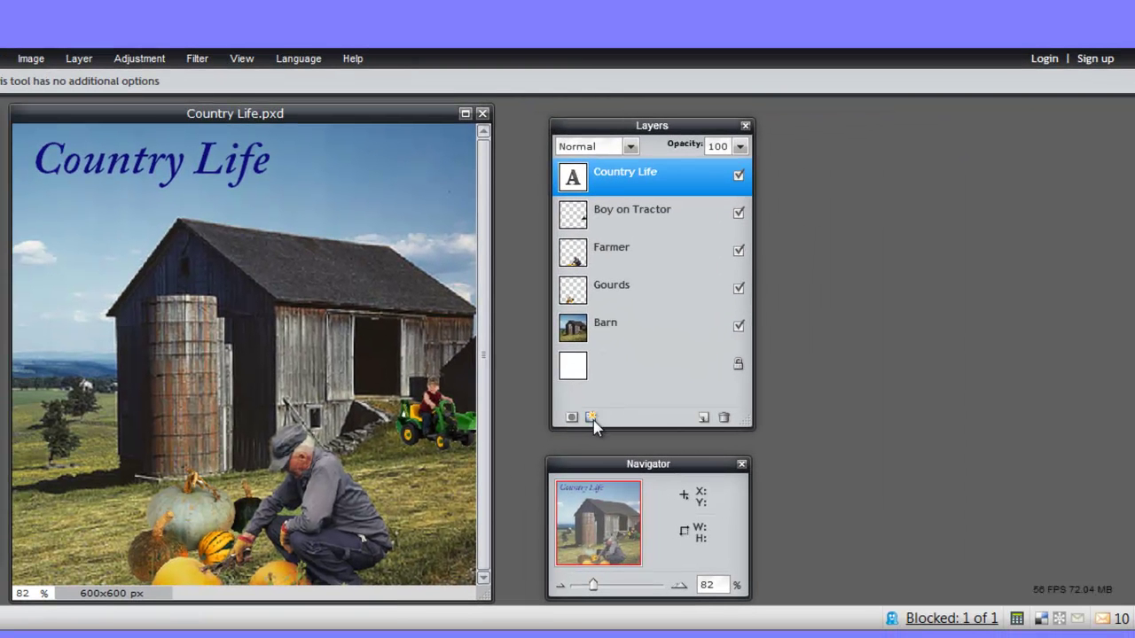
pyautogui.click(572, 432)
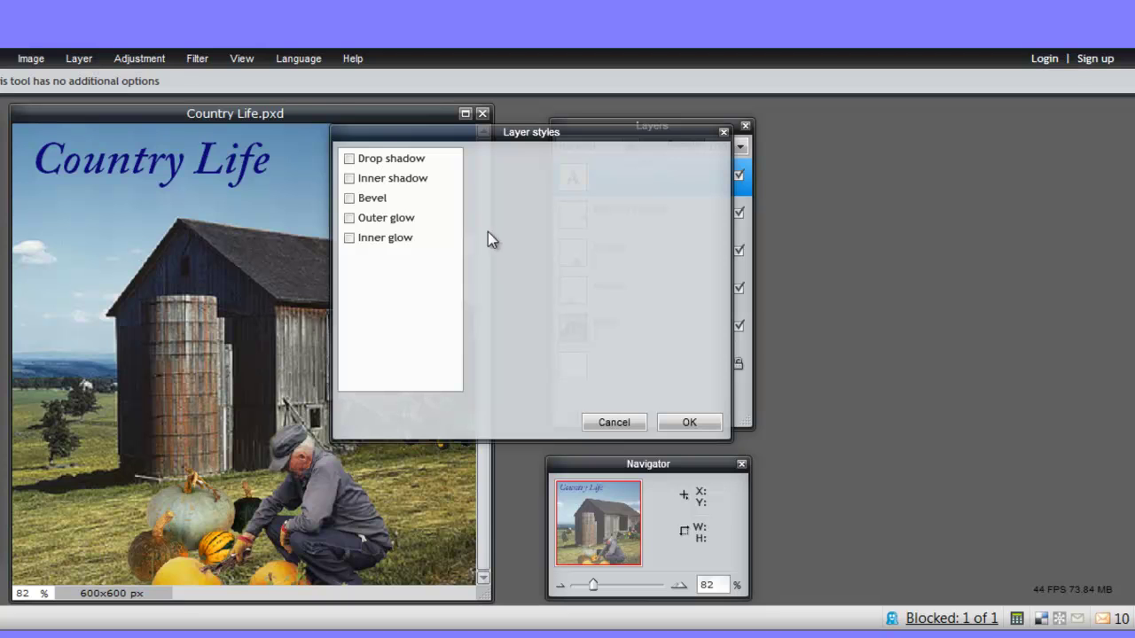
pyautogui.click(377, 164)
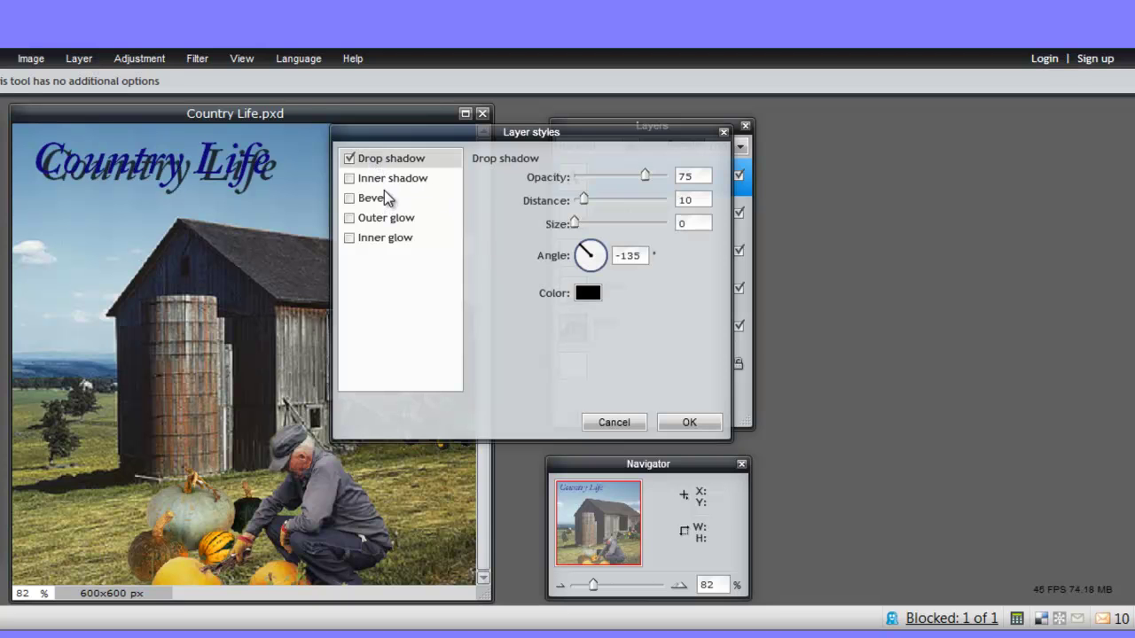
pyautogui.click(589, 297)
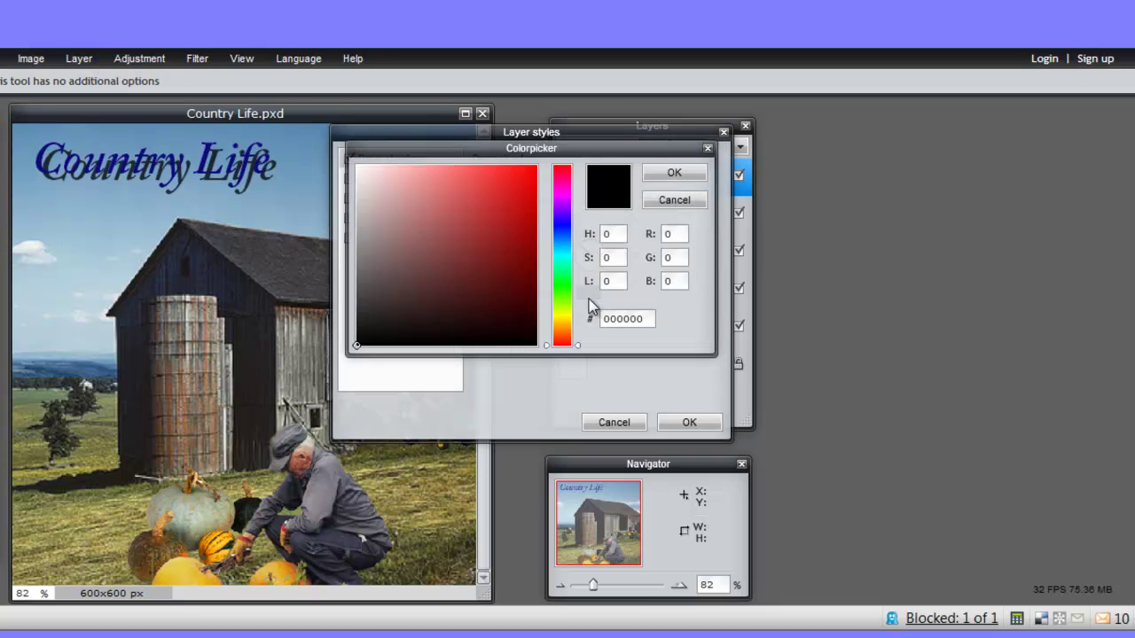
pyautogui.click(564, 258)
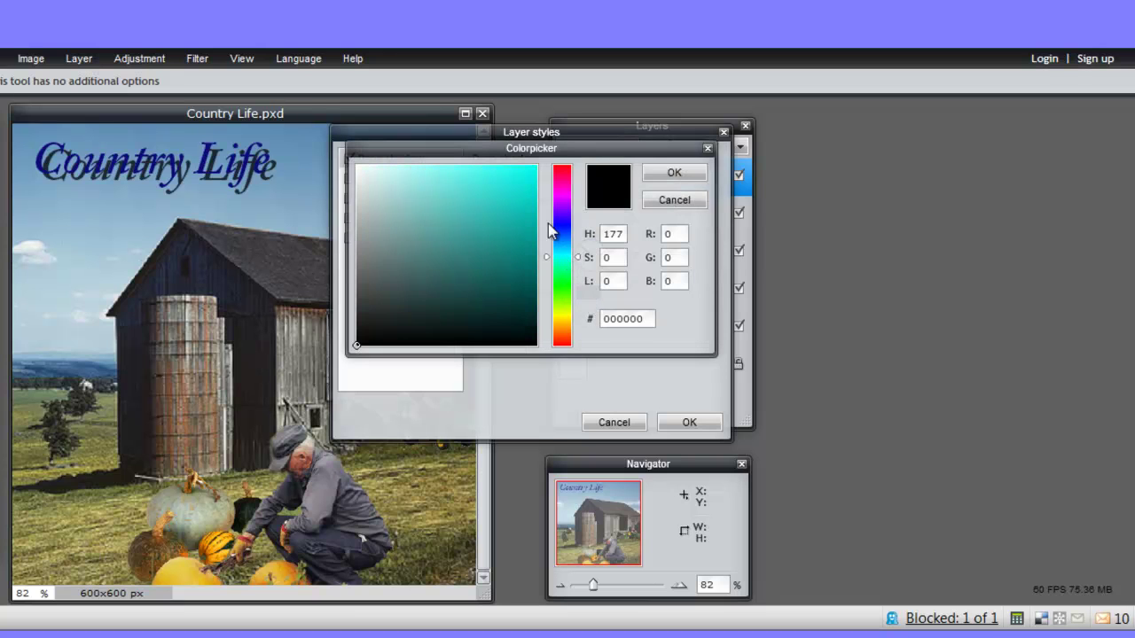
pyautogui.click(430, 172)
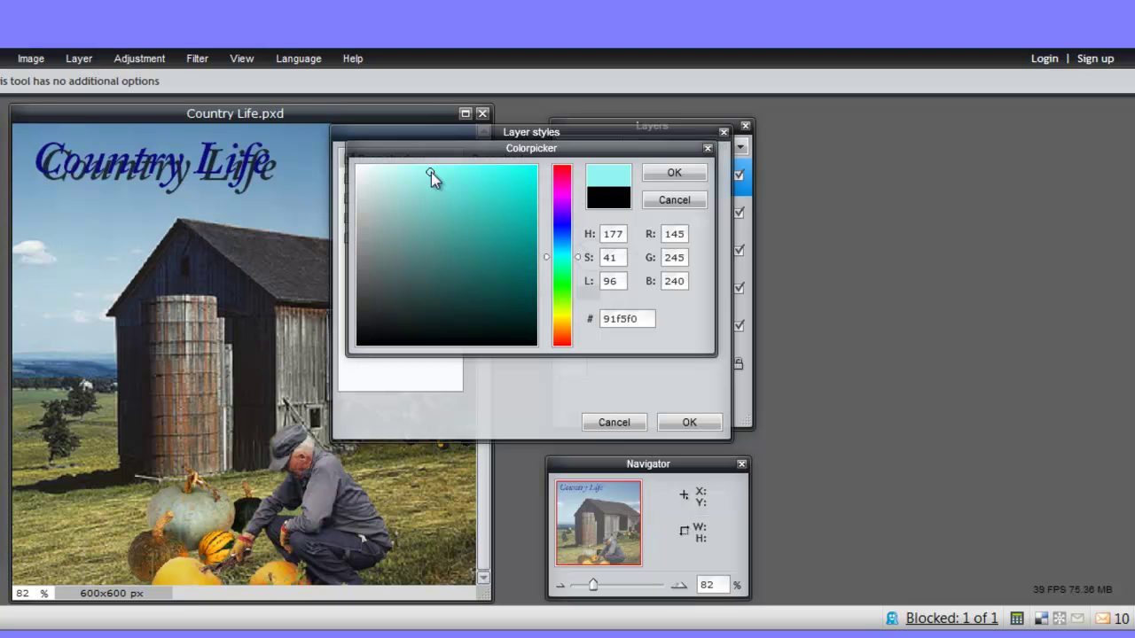
pyautogui.click(675, 173)
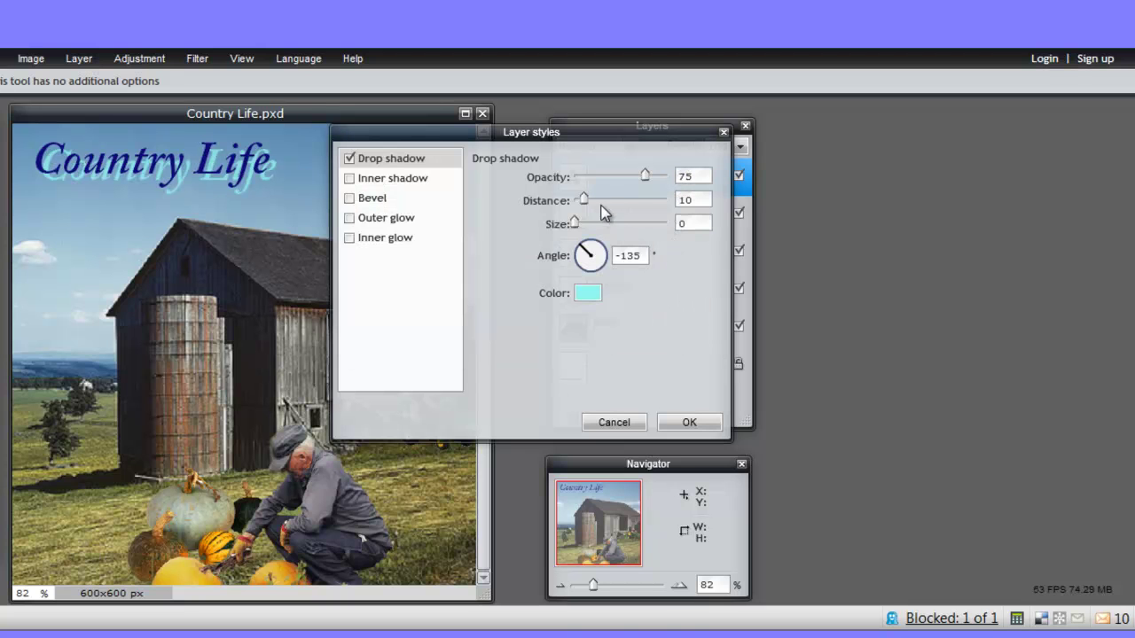
pyautogui.moveTo(644, 175); pyautogui.dragTo(598, 173)
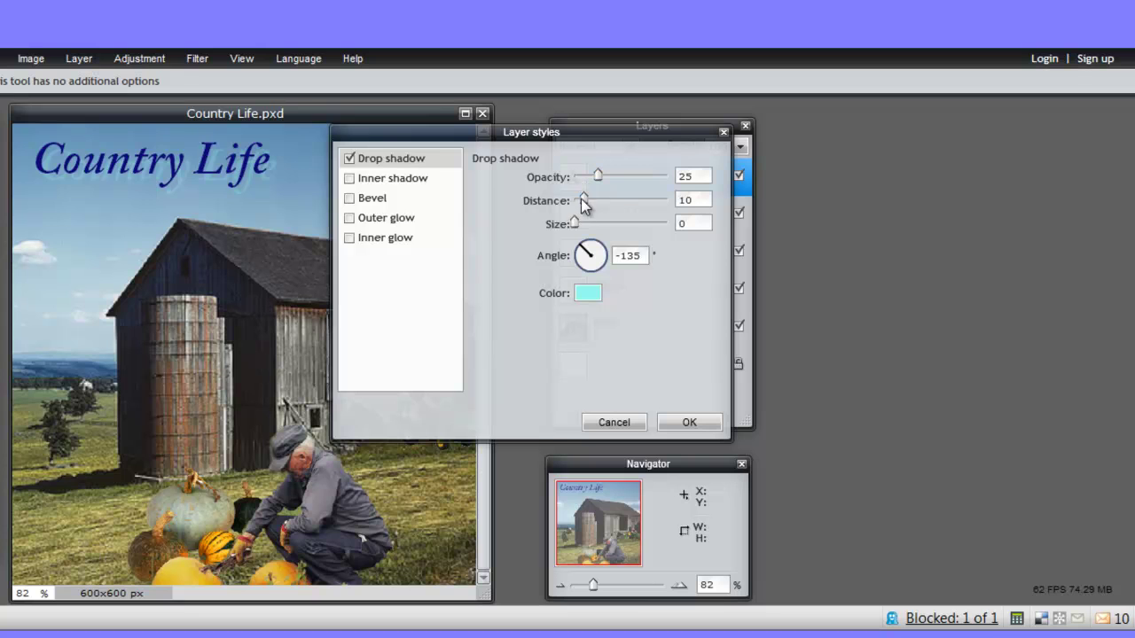
pyautogui.moveTo(582, 198); pyautogui.dragTo(578, 198)
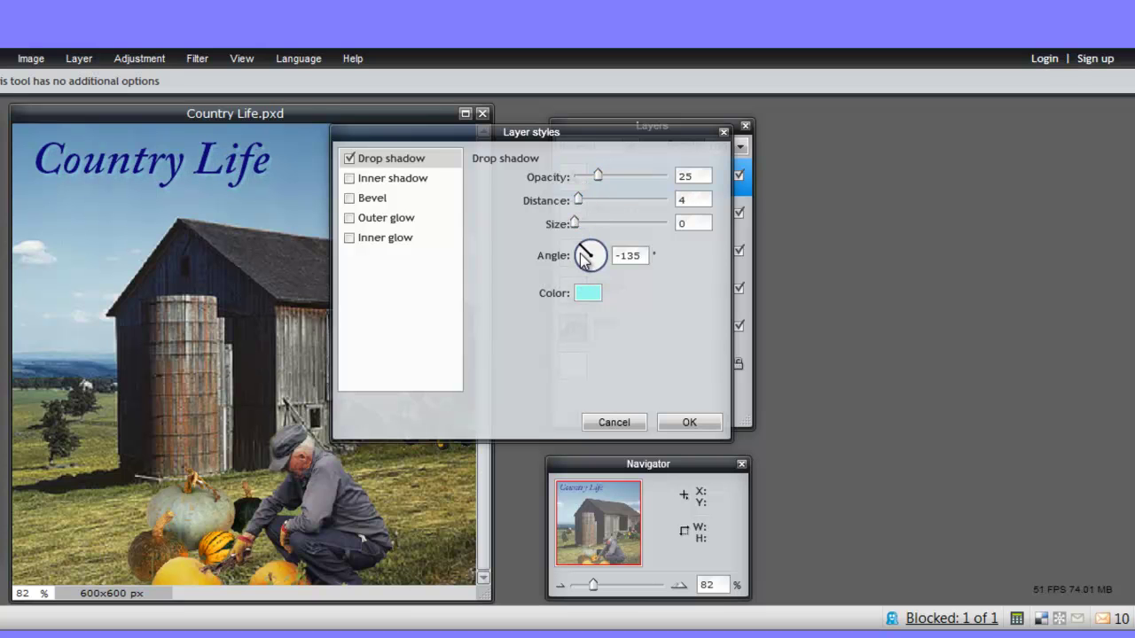
pyautogui.moveTo(585, 253); pyautogui.dragTo(604, 256)
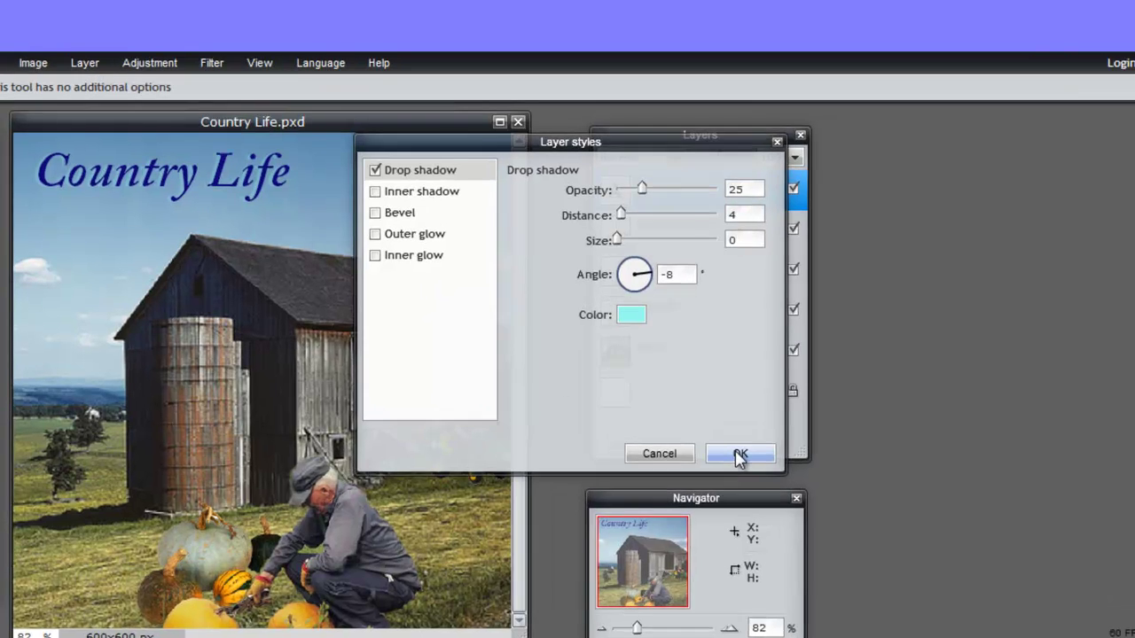
pyautogui.click(689, 423)
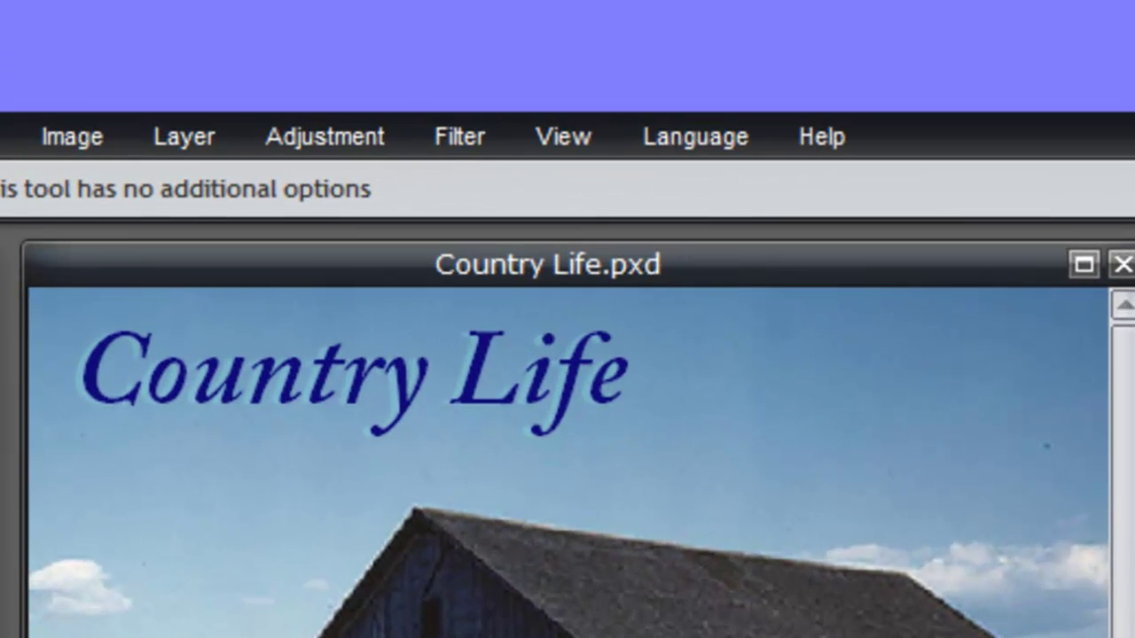